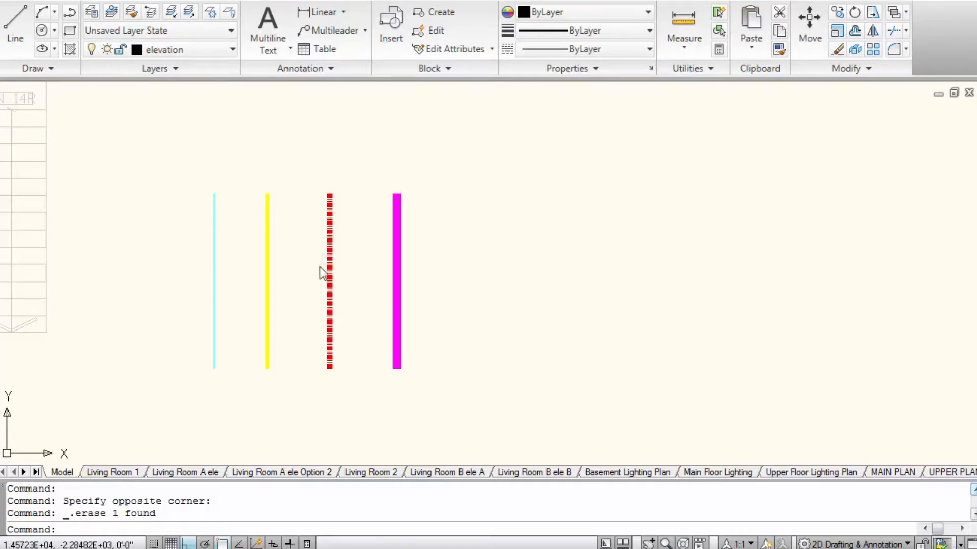
# Step: Examine the layer, color and linetype properties of the cyan, yellow and red vertical lines one after another
pyautogui.scroll(3, 215, 300)
pyautogui.scroll(-2, 214, 284)
pyautogui.click(214, 281)
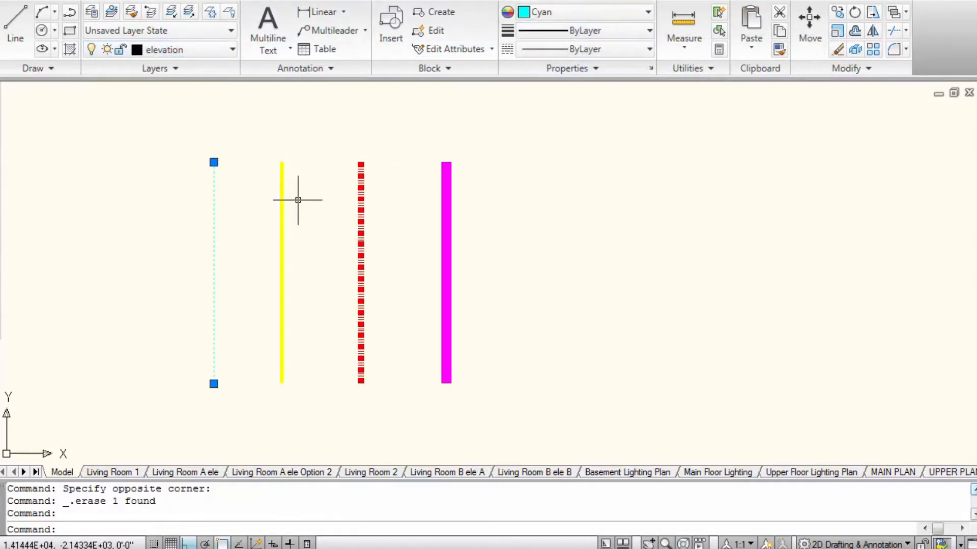
pyautogui.press('Escape')
pyautogui.click(283, 197)
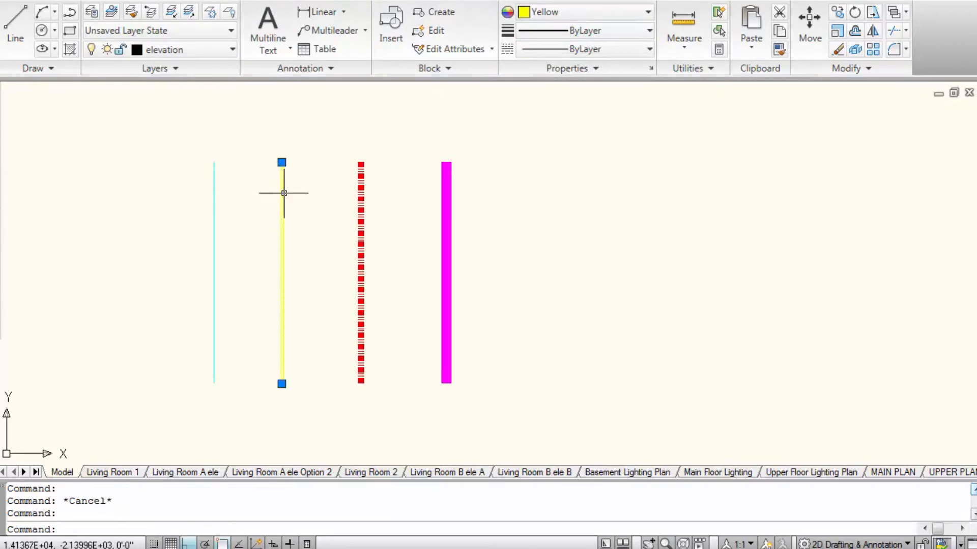
pyautogui.press('Escape')
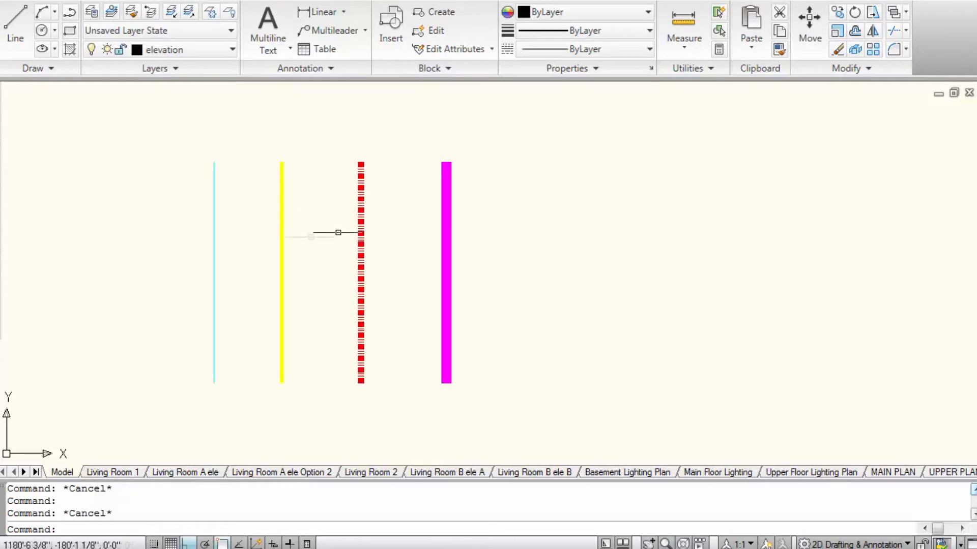
pyautogui.click(361, 220)
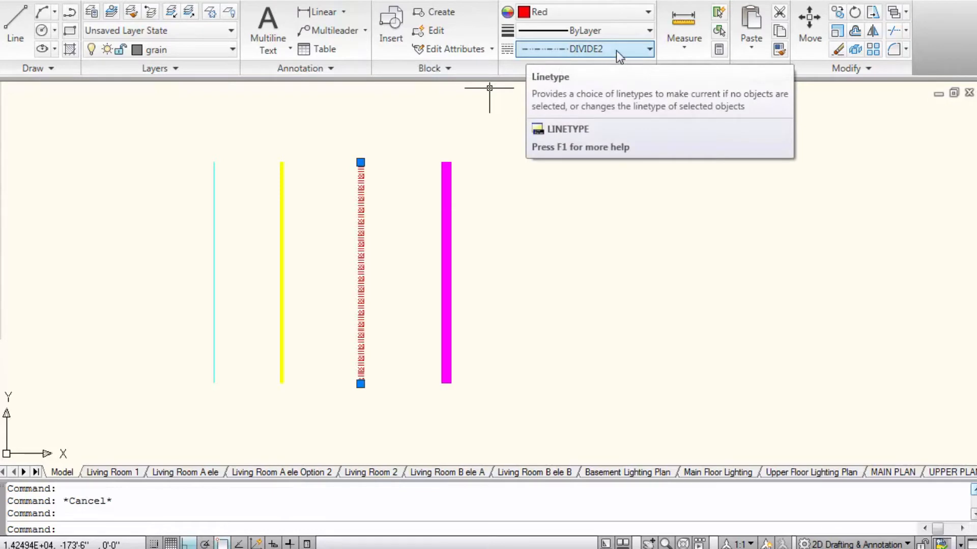
pyautogui.press('Escape')
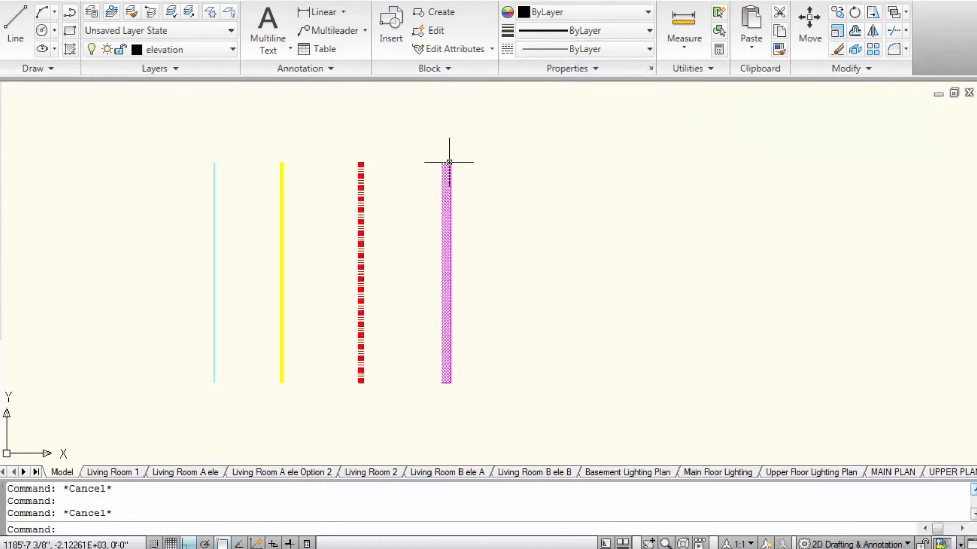
# Step: Change the linetype of the thick magenta vertical line to Hidden Line
pyautogui.click(449, 163)
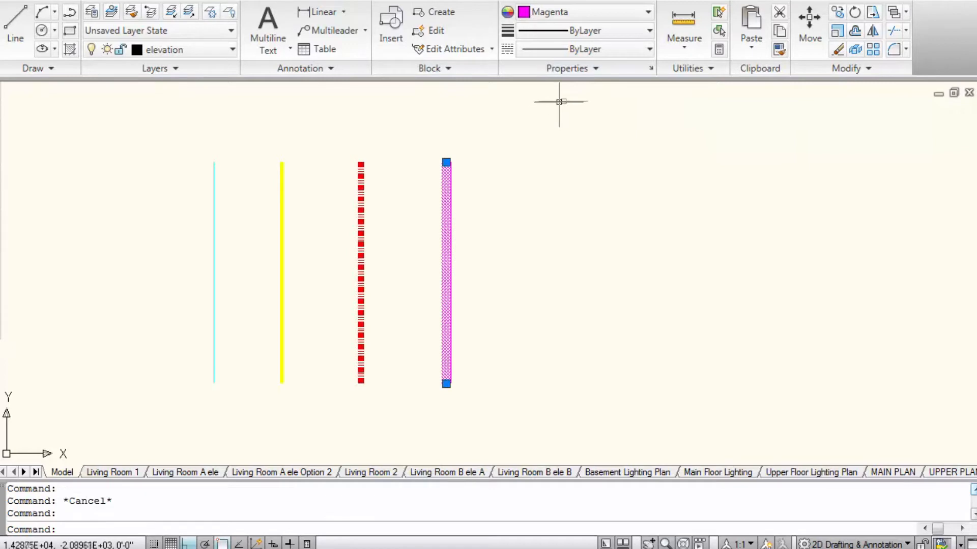
pyautogui.click(590, 50)
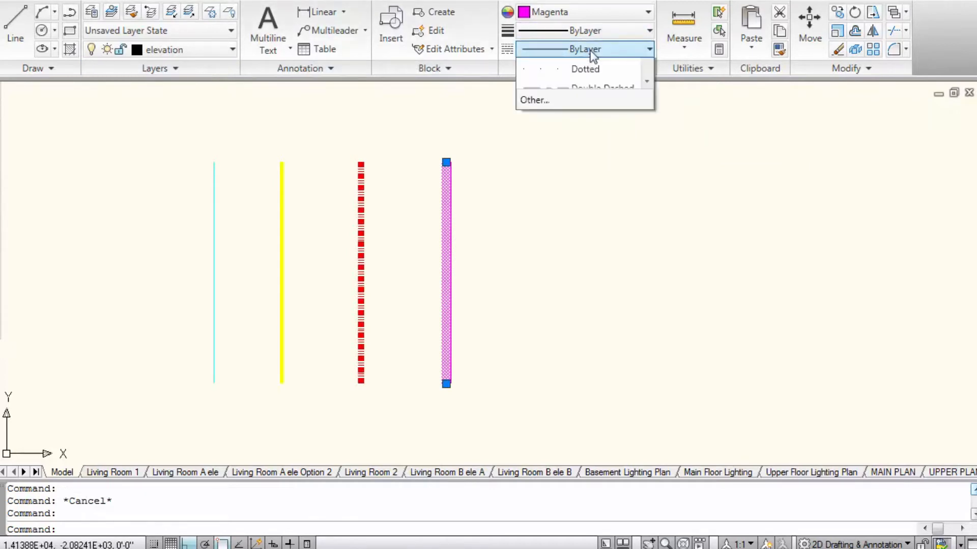
pyautogui.scroll(-1, 583, 182)
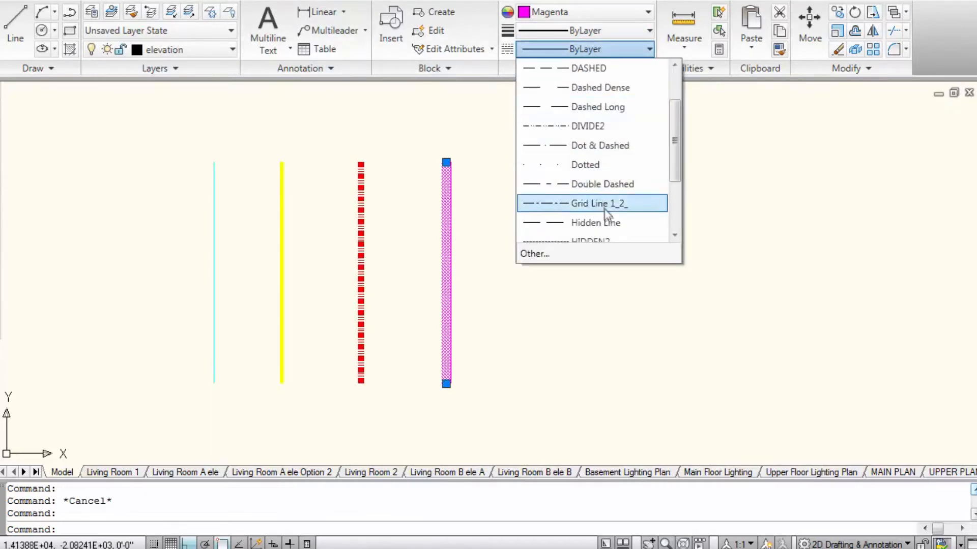
pyautogui.scroll(-1, 608, 204)
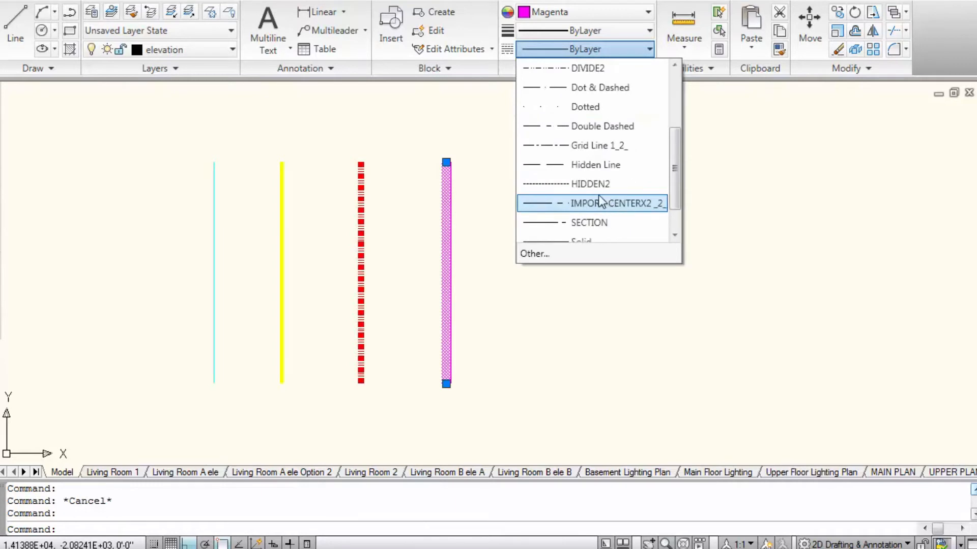
pyautogui.click(599, 164)
pyautogui.press('Escape')
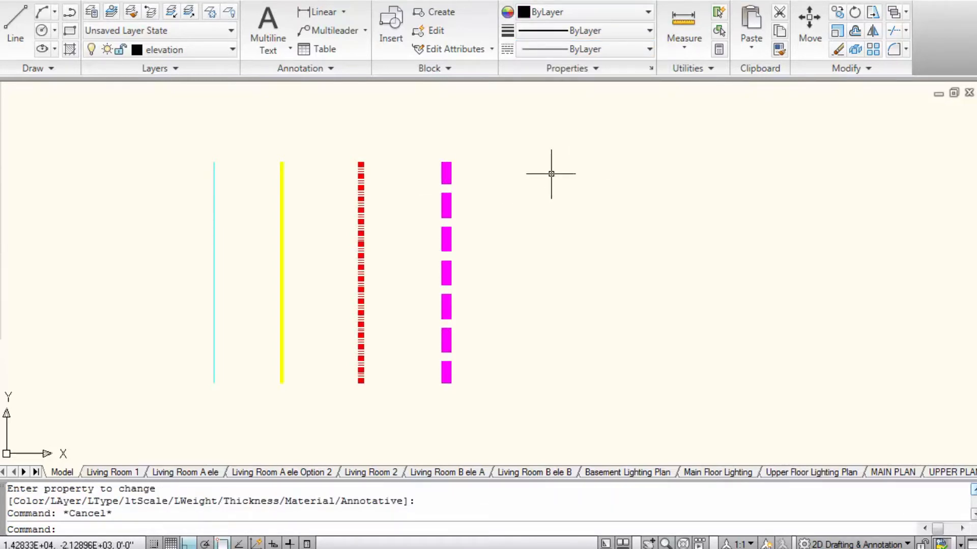
# Step: Draw a single-segment horizontal polyline in the empty area beyond the magenta line, slightly above the vertical lines
pyautogui.write('pl')
pyautogui.press('Return')
pyautogui.click(531, 135)
pyautogui.click(752, 146)
pyautogui.press('Escape')
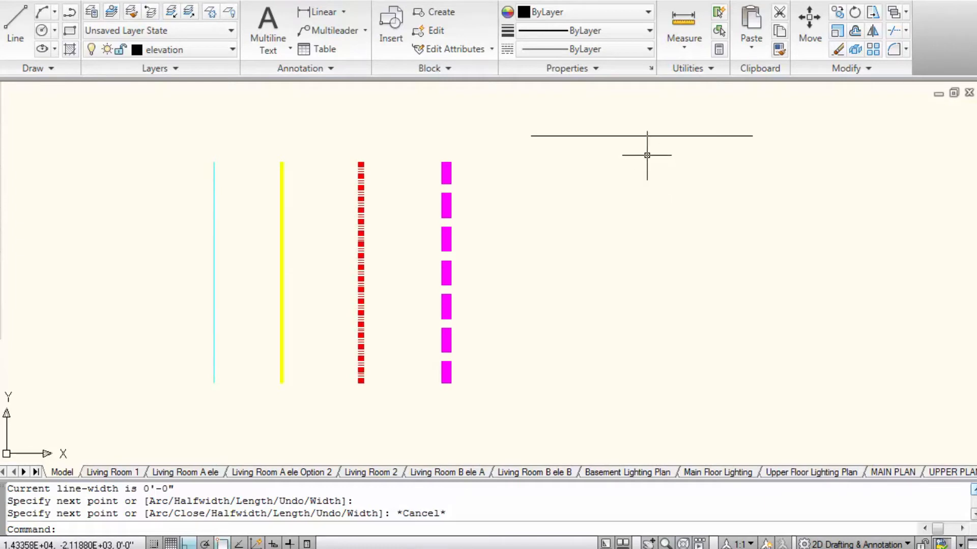
# Step: Try changing the horizontal polyline's color to Yellow, and undo the color change
pyautogui.click(668, 135)
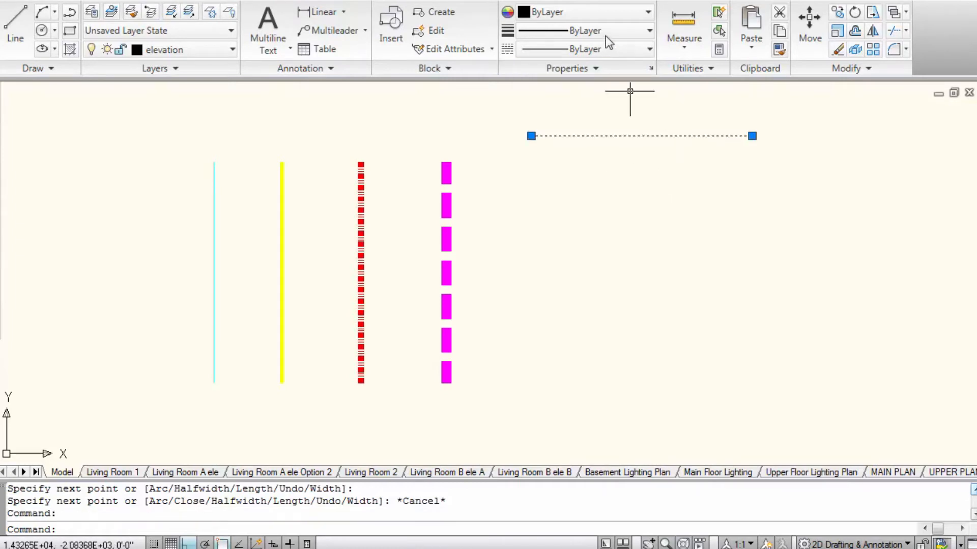
pyautogui.click(619, 11)
pyautogui.click(572, 89)
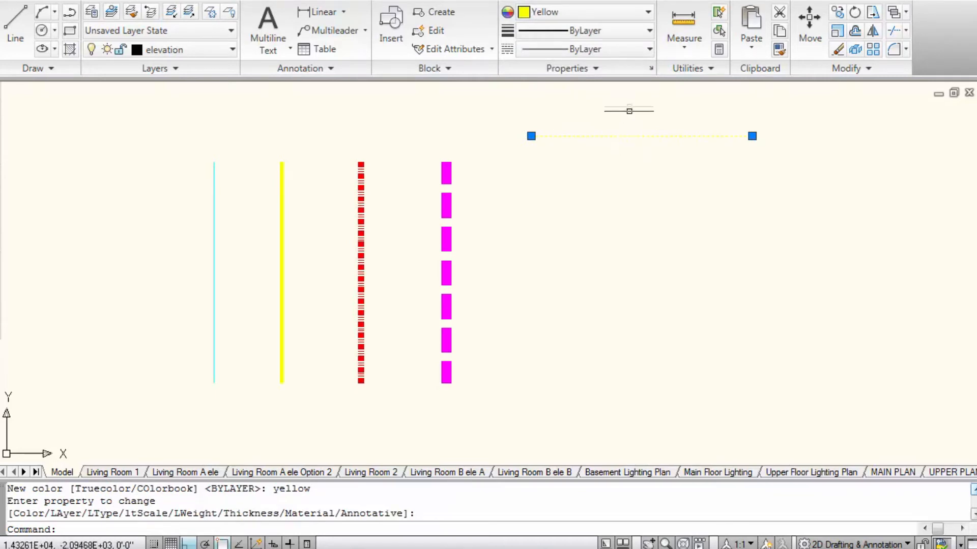
pyautogui.press('Escape')
pyautogui.hotkey('ctrl', 'z')
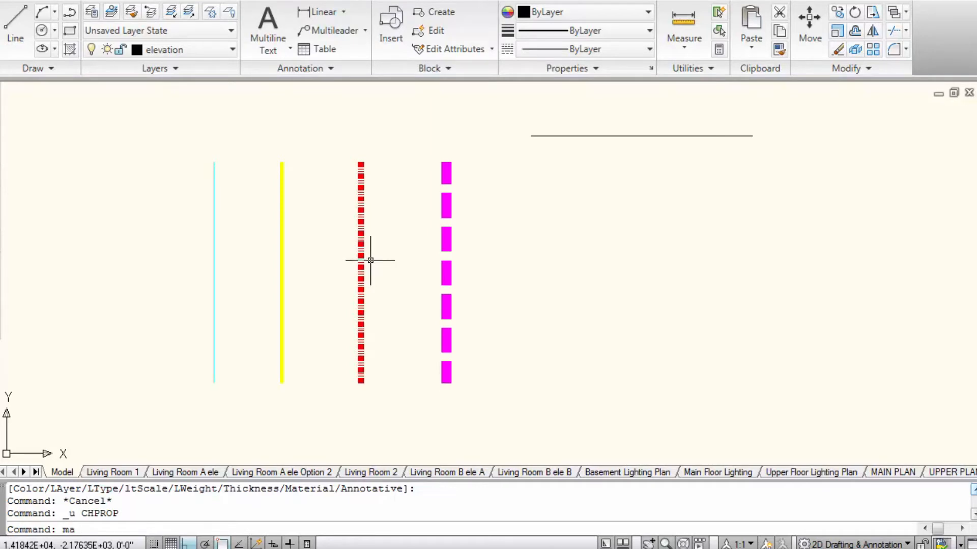
# Step: Try matching the dashed magenta line's properties onto the horizontal polyline with MATCHPROP, and undo the match
pyautogui.press('Return')
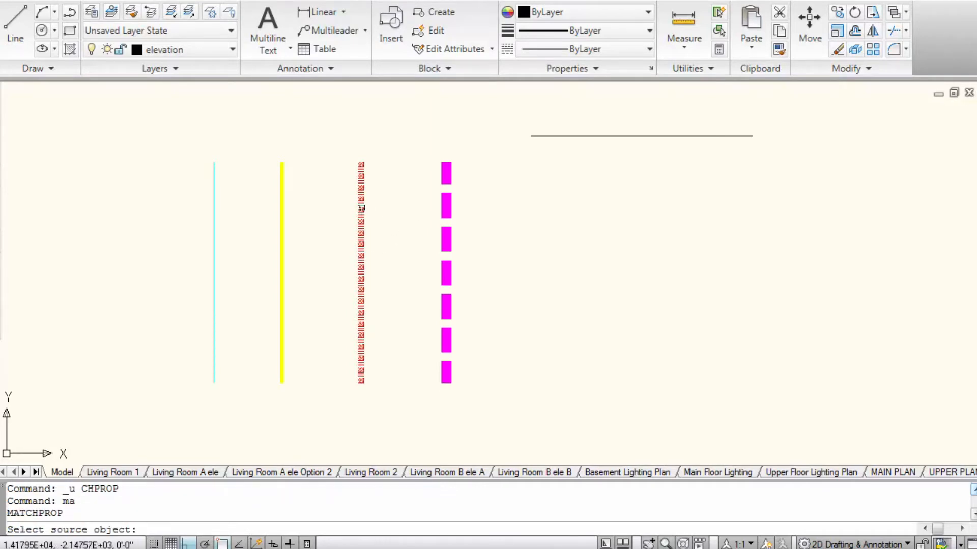
pyautogui.click(442, 205)
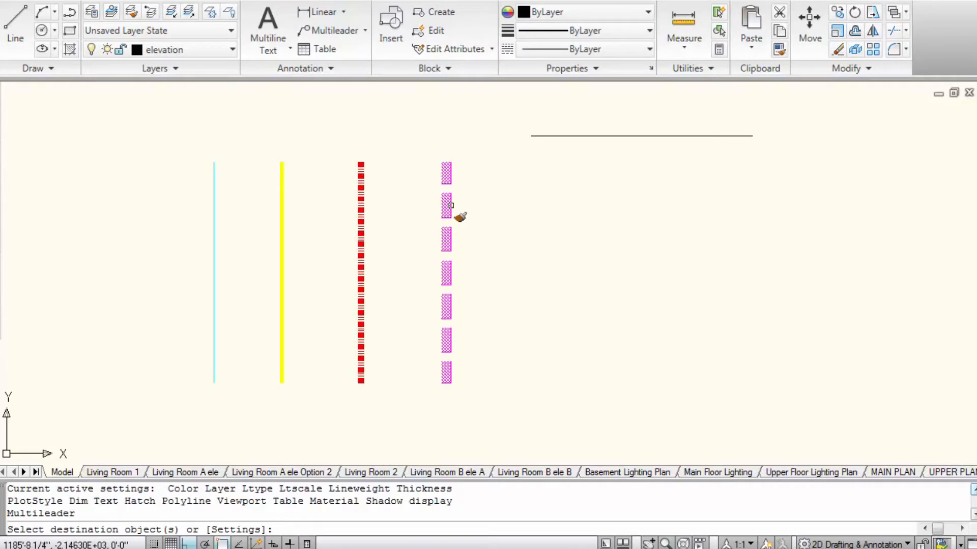
pyautogui.click(628, 136)
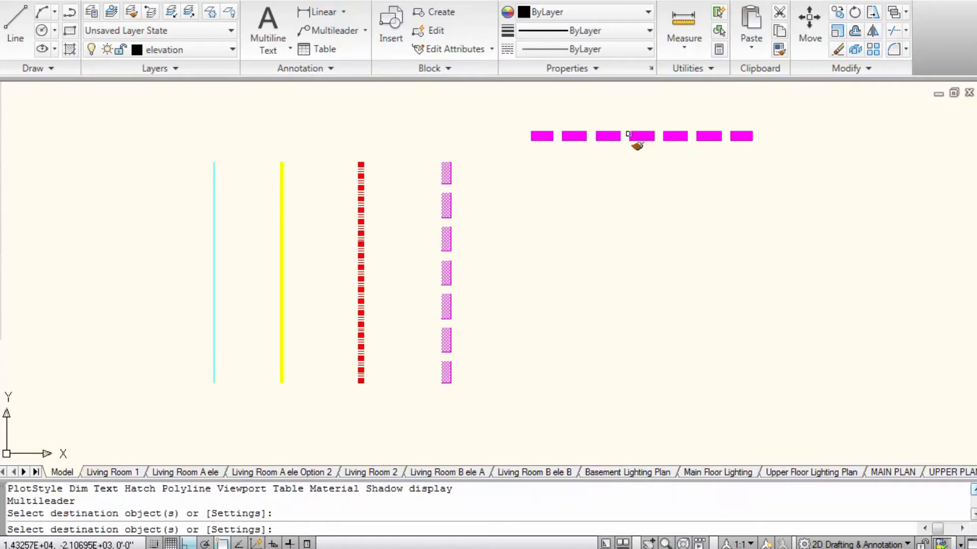
pyautogui.press('Return')
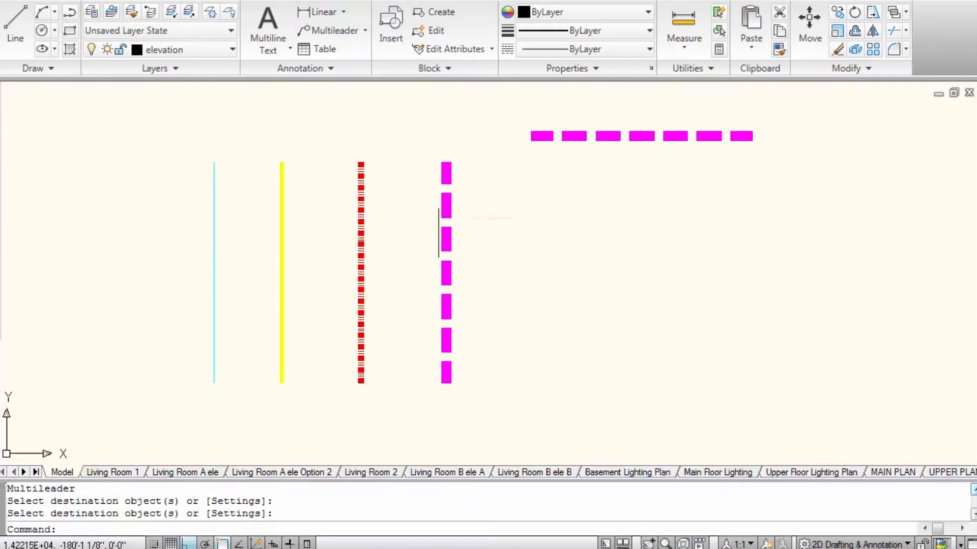
pyautogui.hotkey('ctrl', 'z')
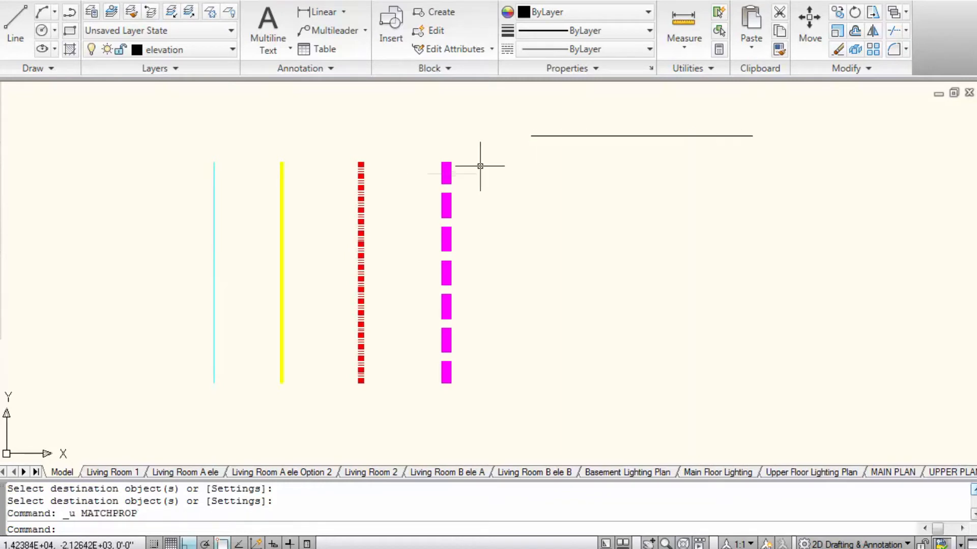
# Step: Compare the red line's properties with the horizontal polyline's, match the red line onto the polyline with MATCHPROP and check its properties
pyautogui.click(361, 184)
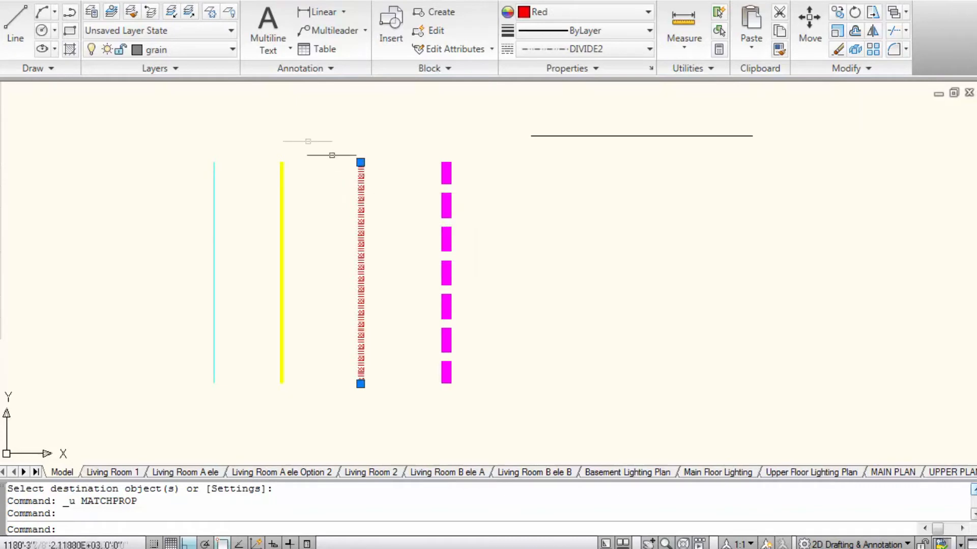
pyautogui.press('Escape')
pyautogui.click(604, 136)
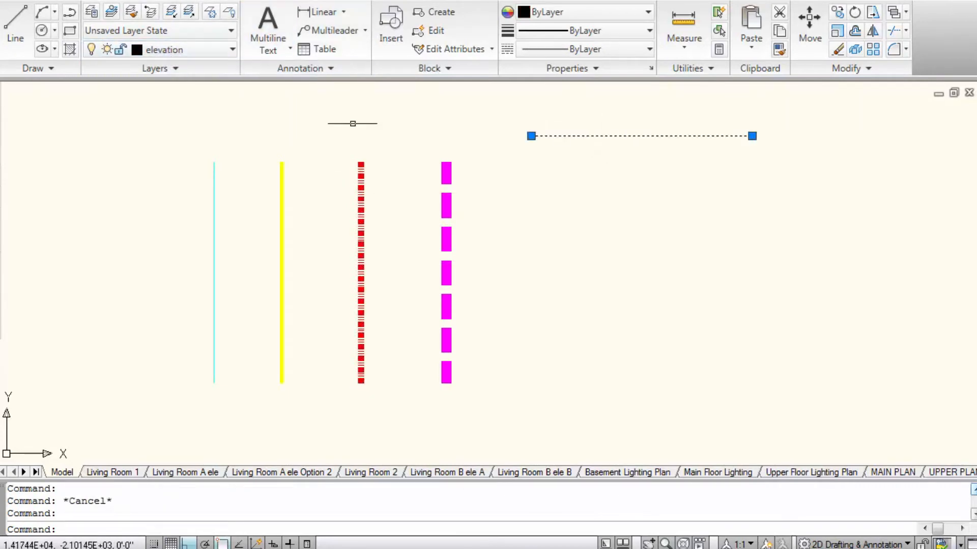
pyautogui.press('Escape')
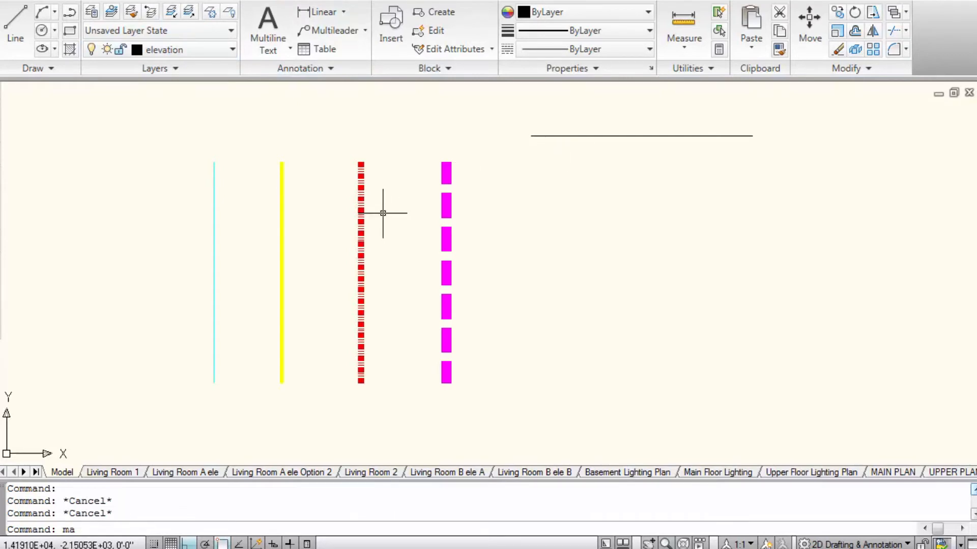
pyautogui.write('ma')
pyautogui.press('Return')
pyautogui.click(362, 219)
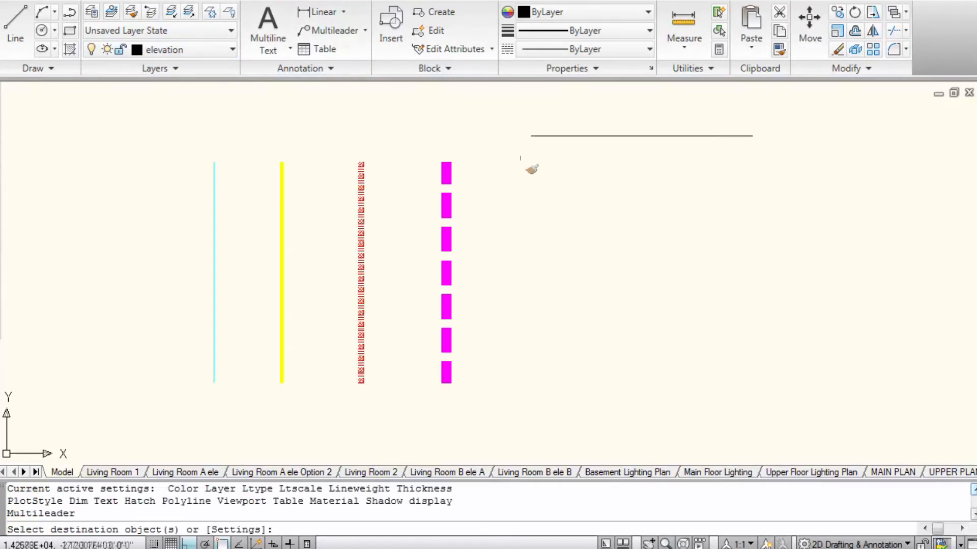
pyautogui.click(552, 136)
pyautogui.press('Return')
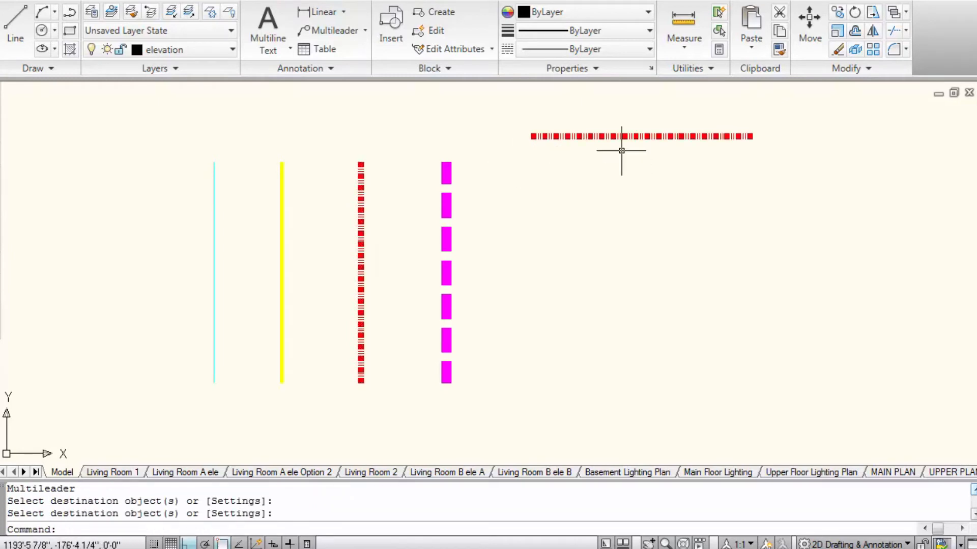
pyautogui.click(632, 136)
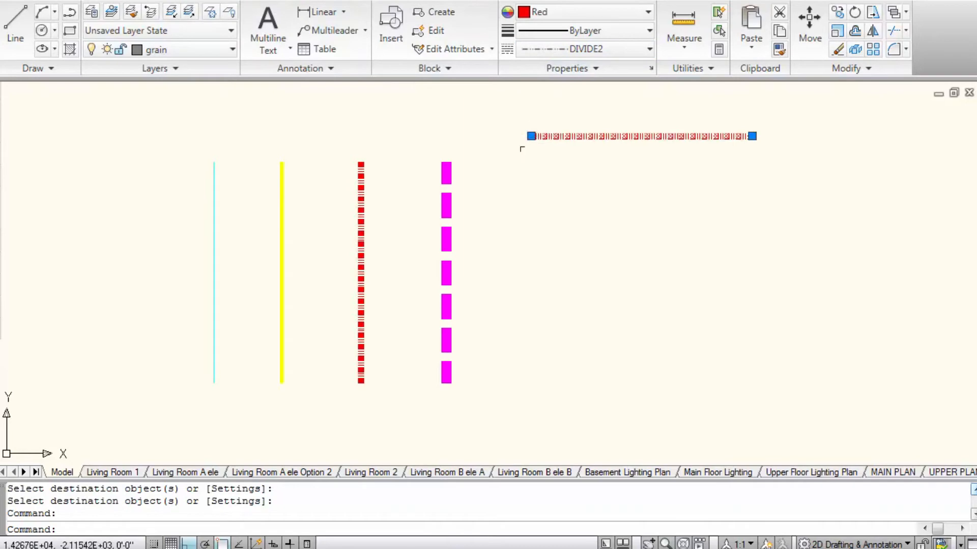
pyautogui.press('Escape')
pyautogui.press('Escape')
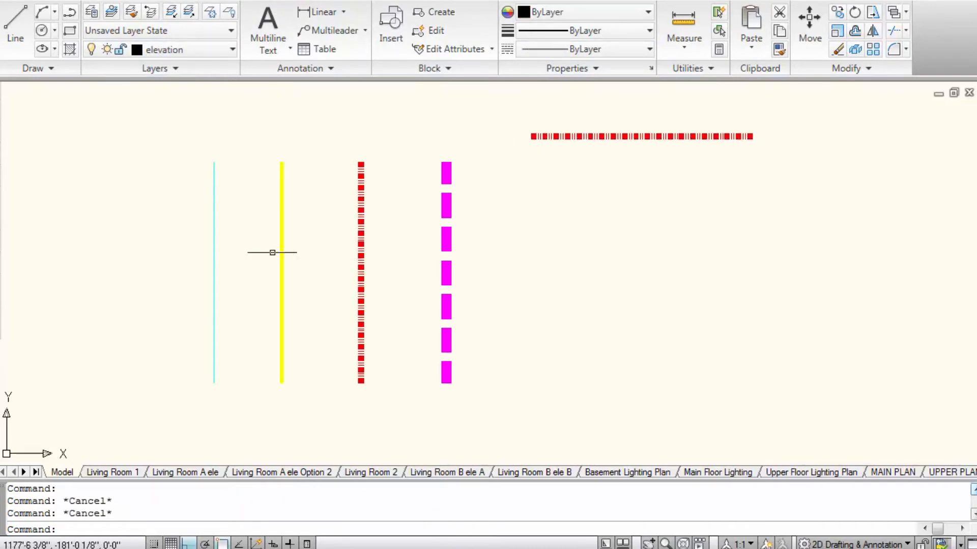
# Step: Examine the layer and color properties of a sofa section and the oval table in the Family Room plan
pyautogui.scroll(-2, 273, 252)
pyautogui.moveTo(346, 258)
pyautogui.mouseDown(button='middle')
pyautogui.moveTo(811, 235)
pyautogui.moveTo(793, 229)
pyautogui.mouseUp(button='middle')
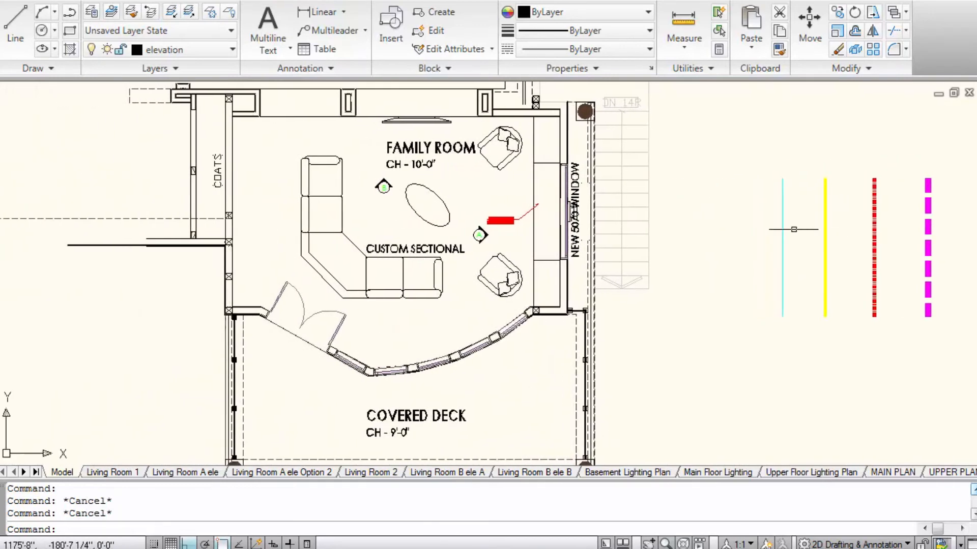
pyautogui.scroll(3, 366, 183)
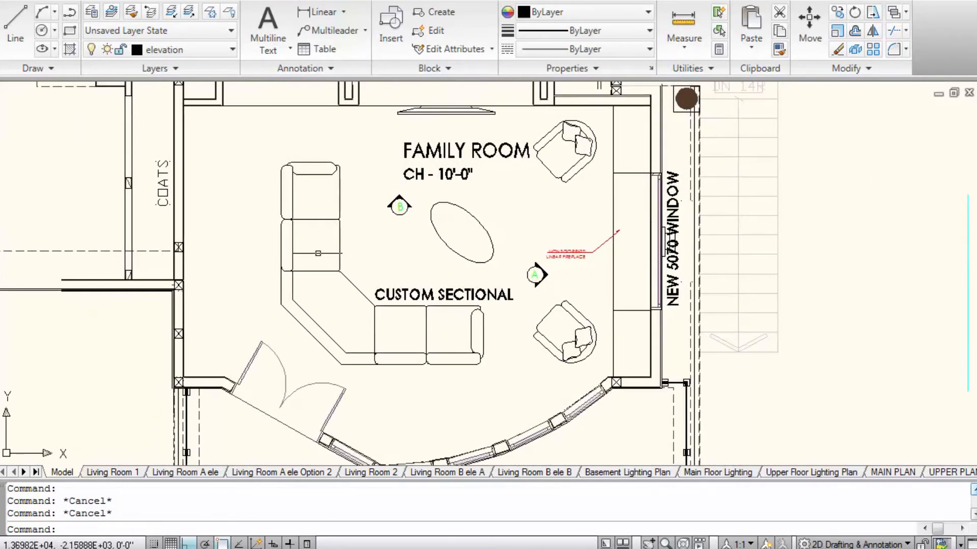
pyautogui.click(317, 253)
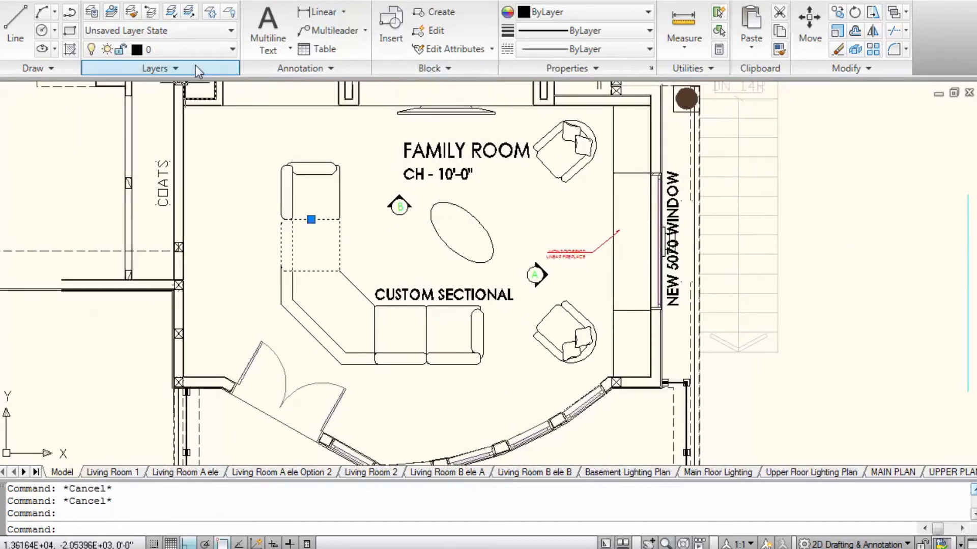
pyautogui.press('Escape')
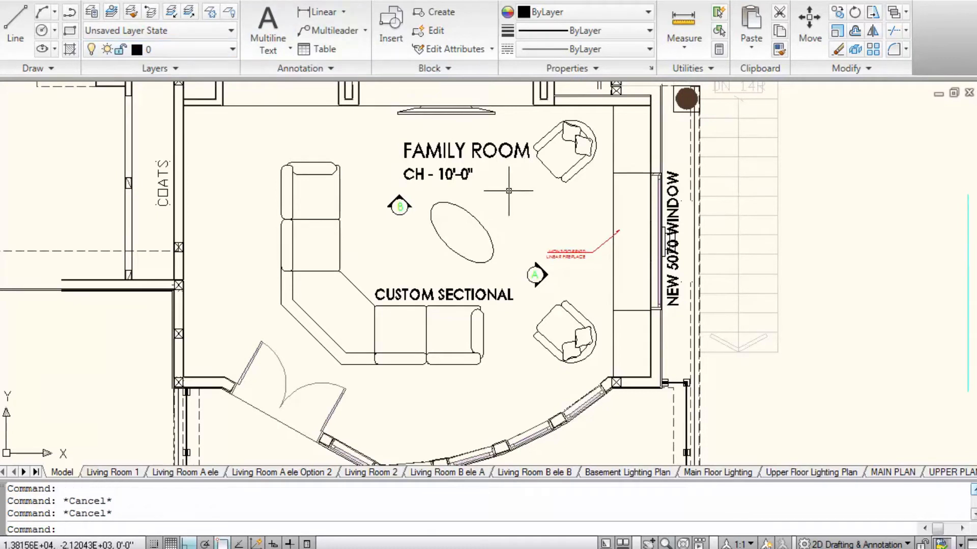
pyautogui.click(476, 216)
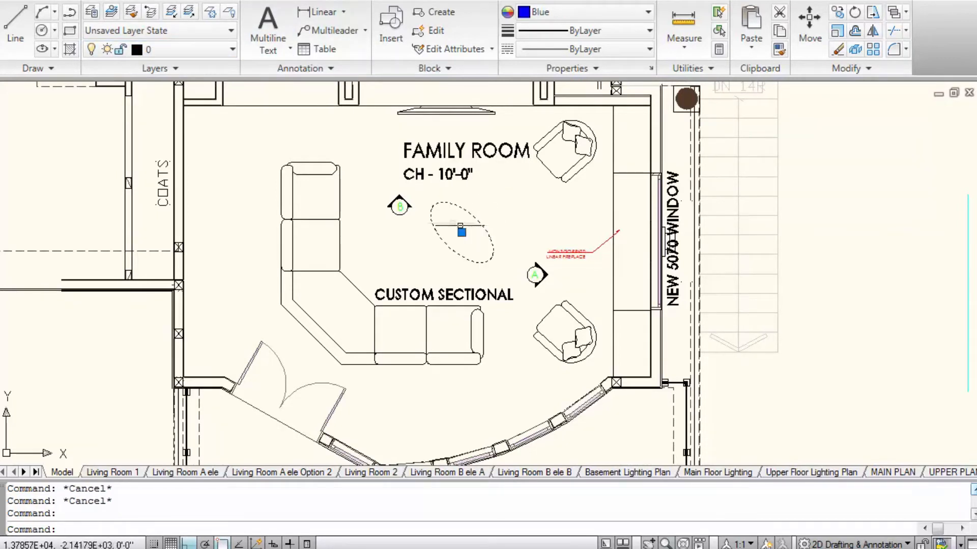
pyautogui.press('Escape')
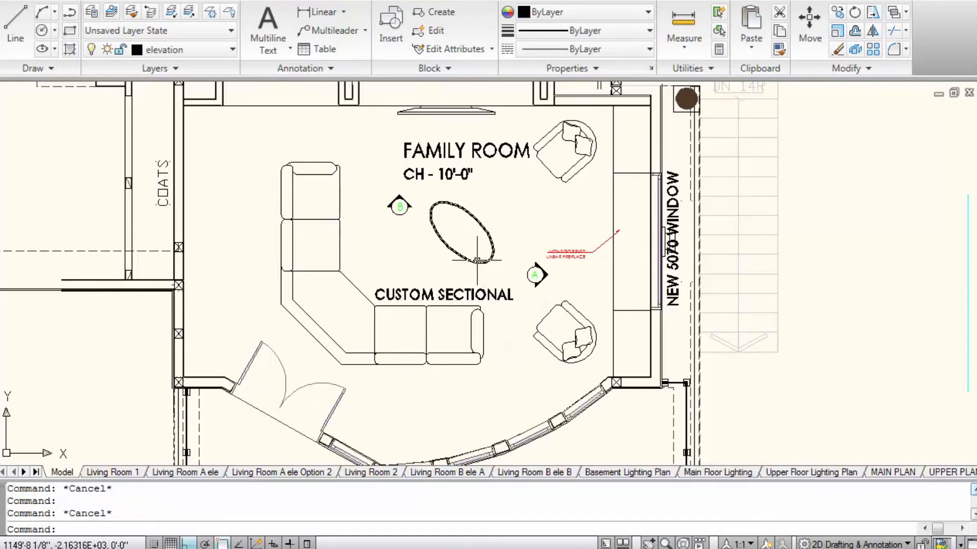
# Step: Select all pieces of the custom sectional sofa and change their color to Red
pyautogui.moveTo(477, 261)
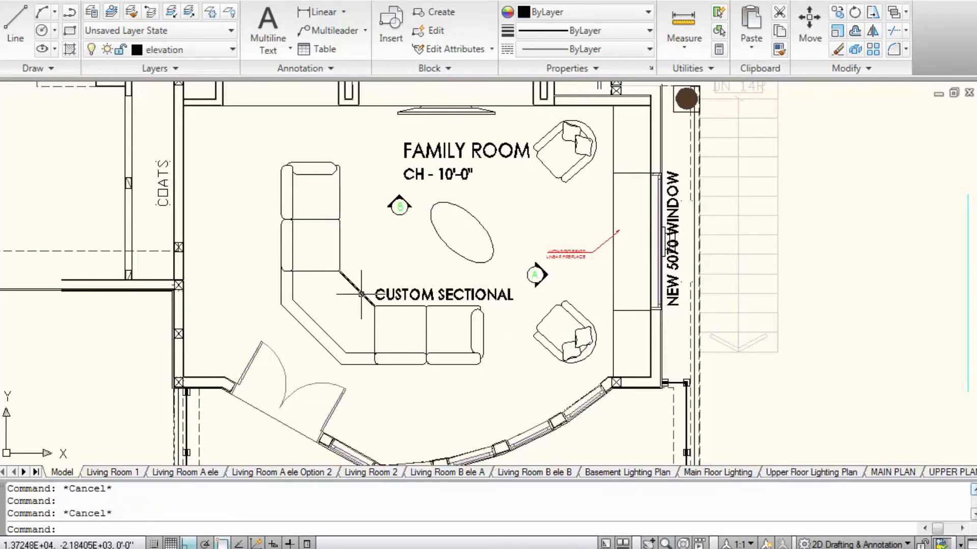
pyautogui.click(375, 329)
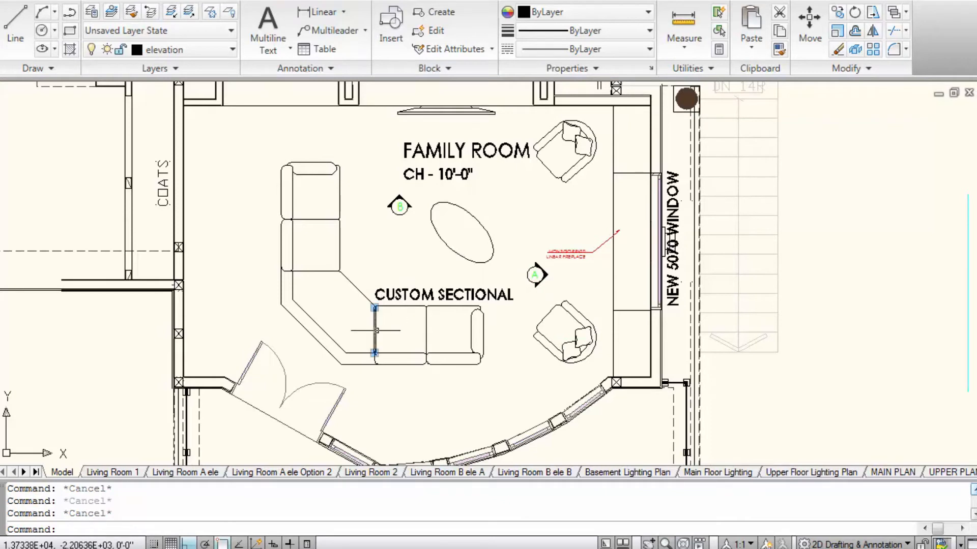
pyautogui.click(410, 365)
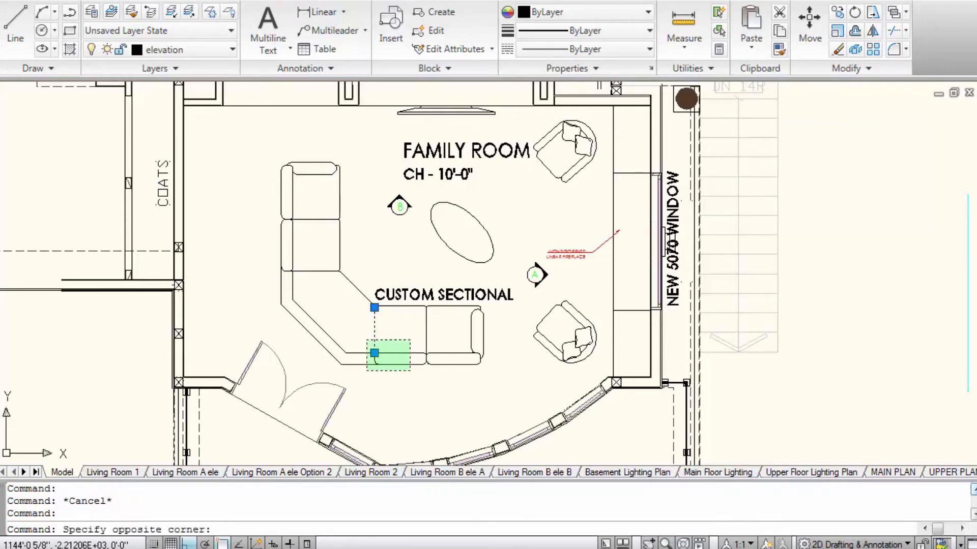
pyautogui.click(367, 339)
pyautogui.click(499, 375)
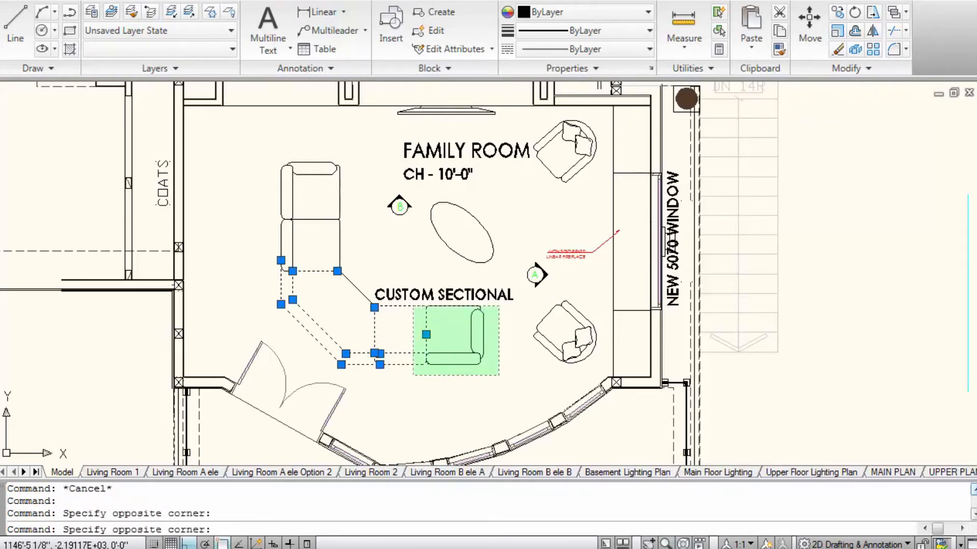
pyautogui.click(415, 305)
pyautogui.click(350, 296)
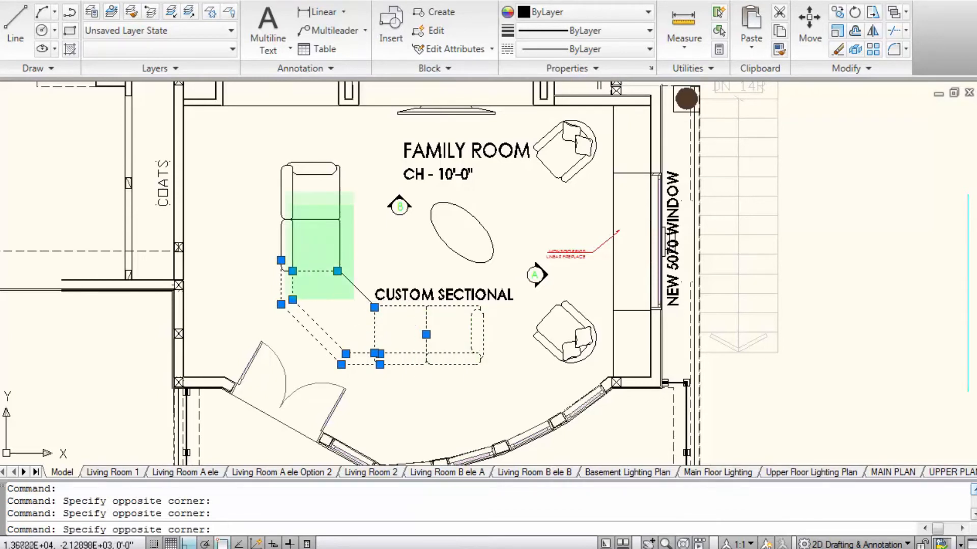
pyautogui.click(273, 153)
pyautogui.click(585, 11)
pyautogui.click(576, 71)
pyautogui.press('Escape')
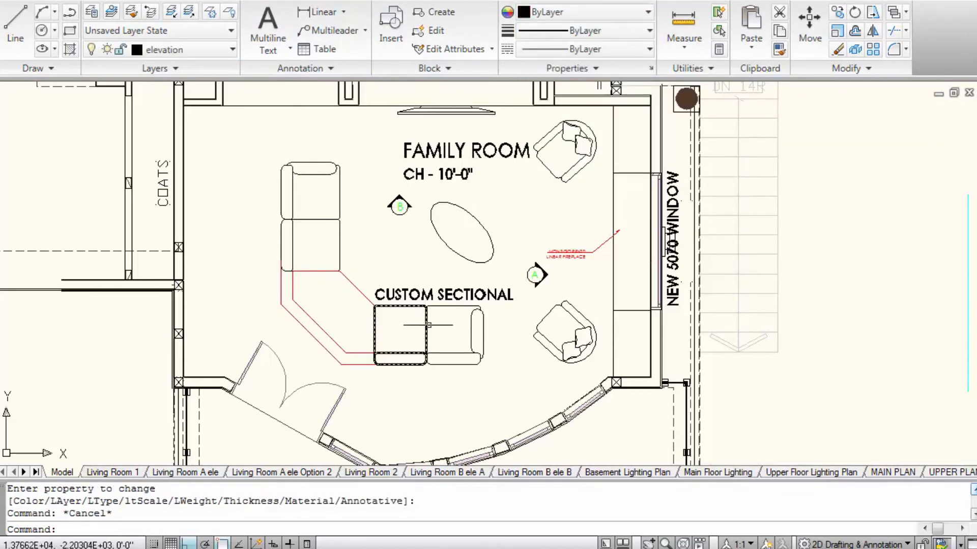
# Step: Explode the two seat blocks of the sectional below the CUSTOM SECTIONAL label
pyautogui.click(427, 326)
pyautogui.click(427, 315)
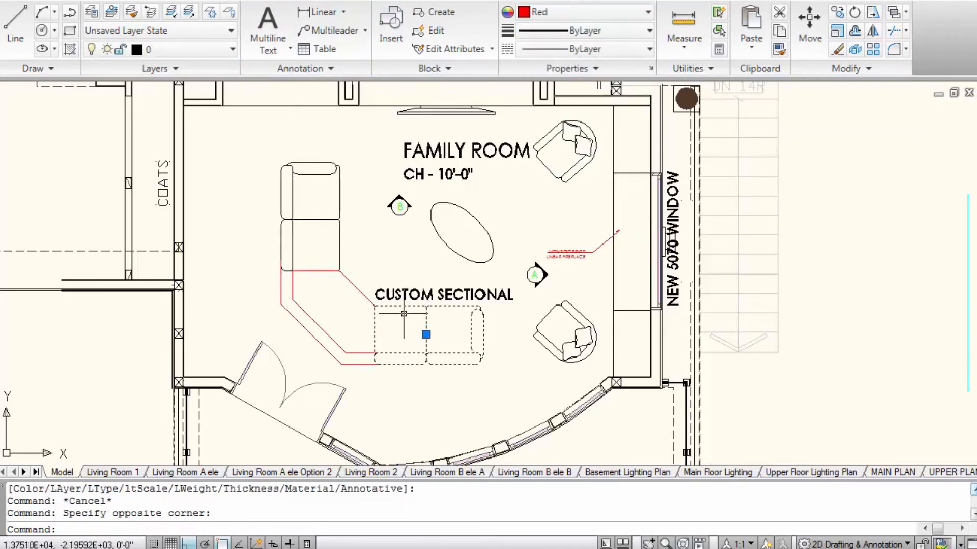
pyautogui.write('explode')
pyautogui.press('Return')
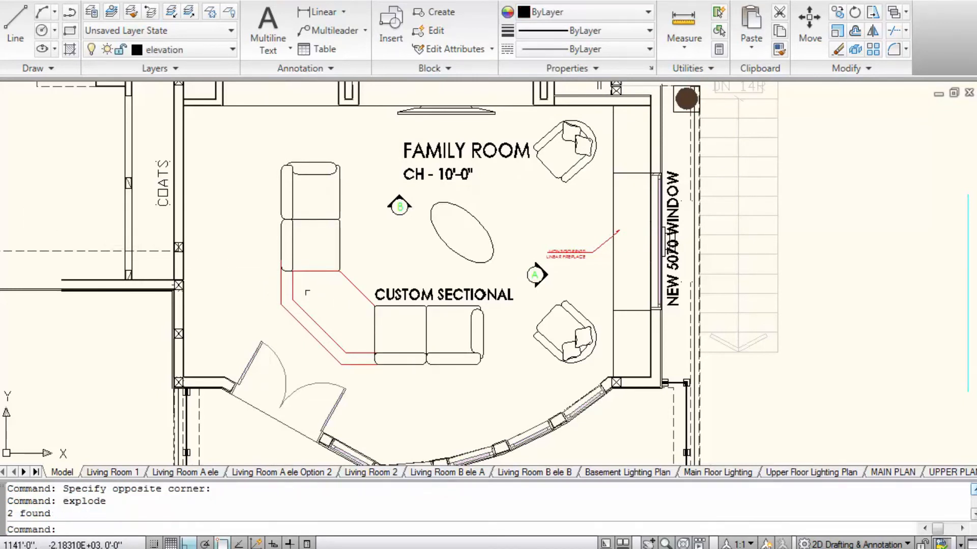
# Step: Match the red sofa corner's properties onto the two exploded seats below the CUSTOM SECTIONAL label with MATCHPROP
pyautogui.click(293, 298)
pyautogui.press('Escape')
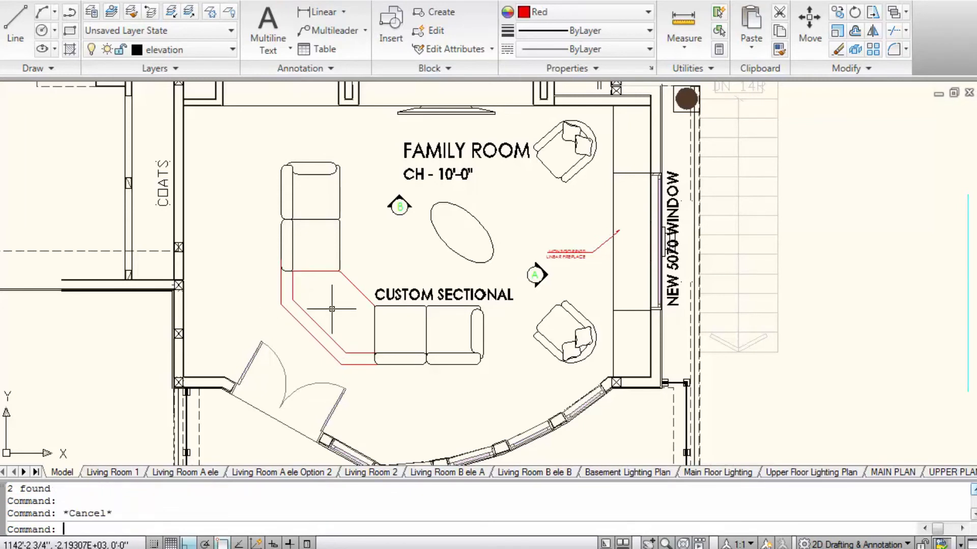
pyautogui.press('Return')
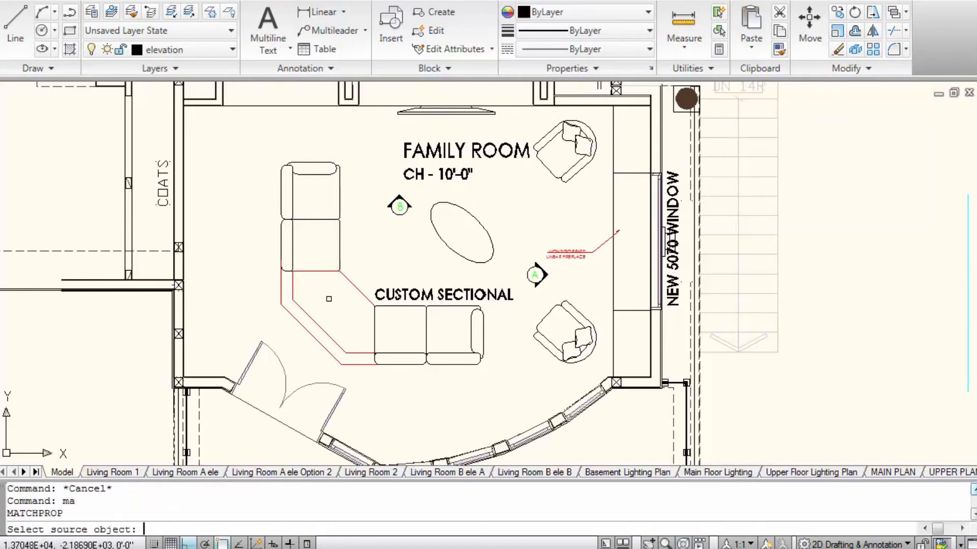
pyautogui.click(316, 323)
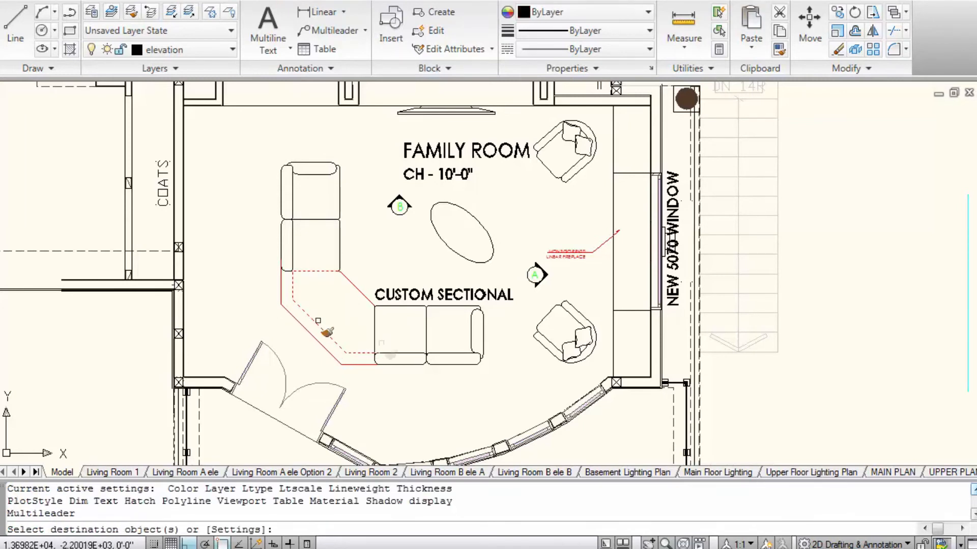
pyautogui.click(501, 384)
pyautogui.click(369, 304)
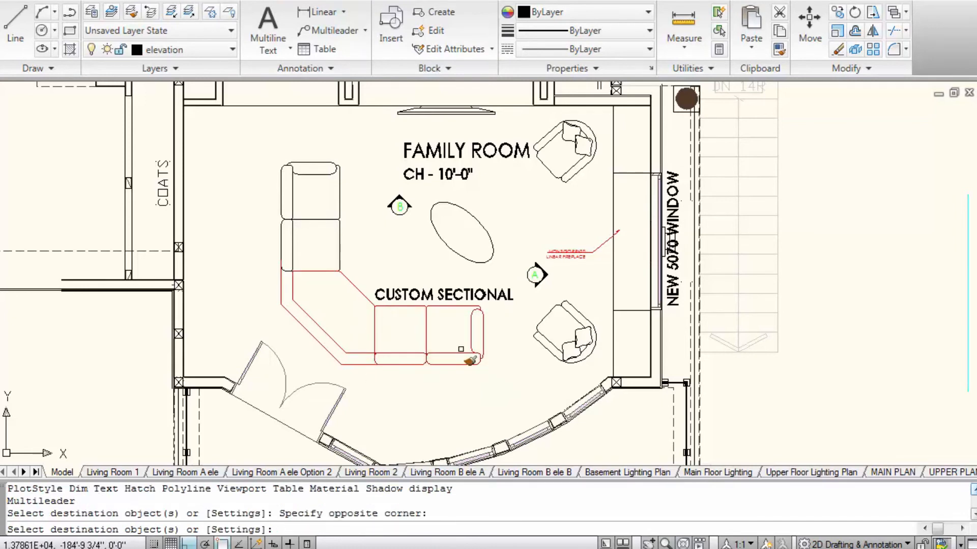
pyautogui.press('Return')
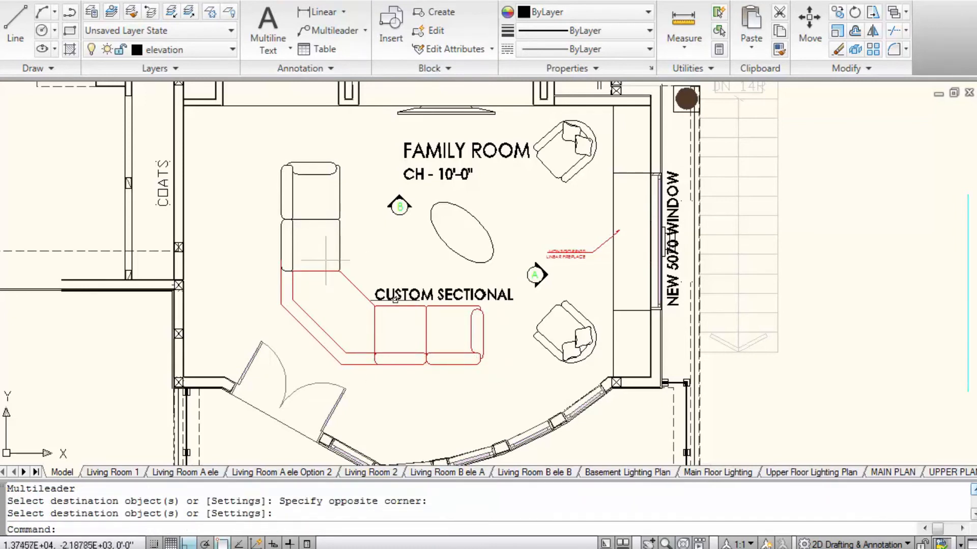
# Step: Try matching the red diagonal sofa line's properties onto the two unexploded upper seat blocks with MATCHPROP
pyautogui.click(336, 240)
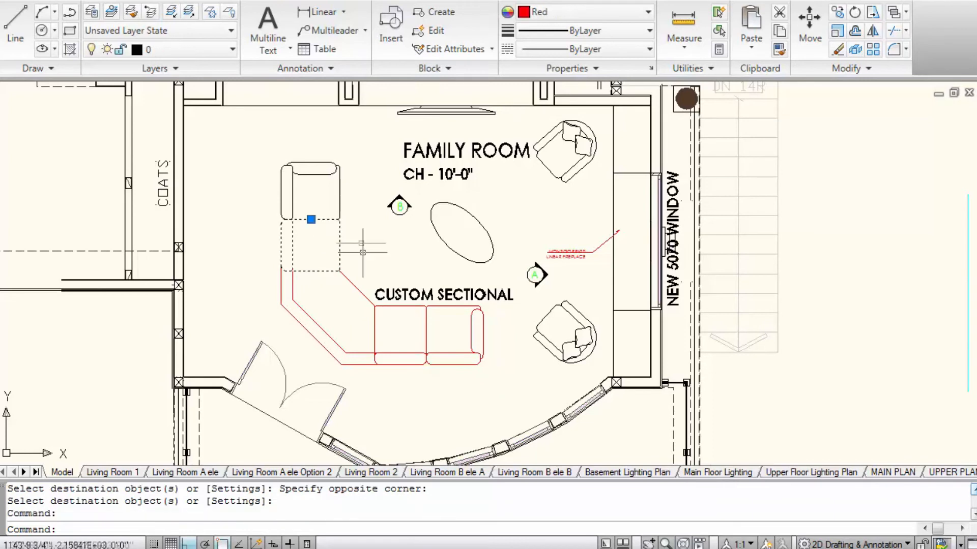
pyautogui.press('Escape')
pyautogui.press('Escape')
pyautogui.write('m')
pyautogui.press('Return')
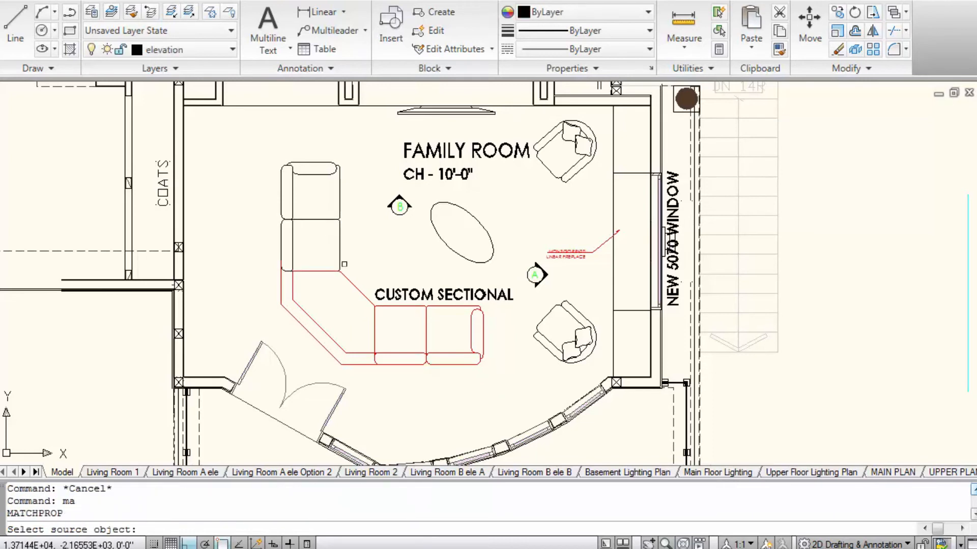
pyautogui.click(352, 282)
pyautogui.click(363, 262)
pyautogui.click(257, 160)
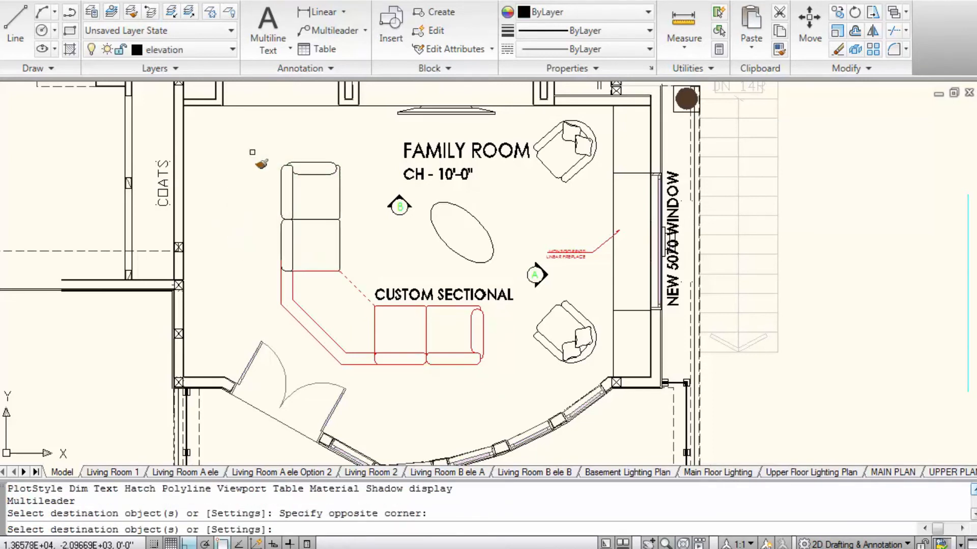
pyautogui.press('Return')
# Step: Explode the two upper seat blocks of the sectional sofa
pyautogui.click(315, 231)
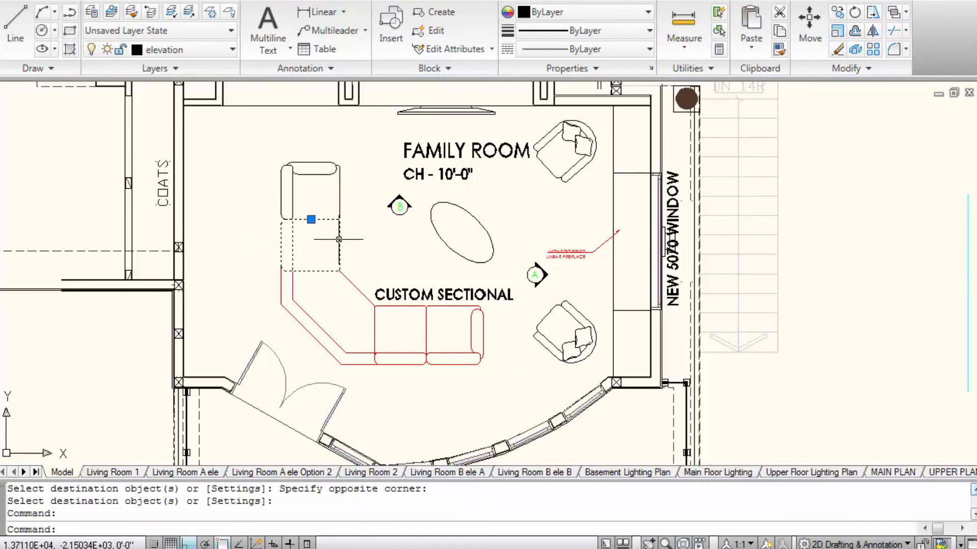
pyautogui.click(328, 228)
pyautogui.click(280, 188)
pyautogui.write('explode')
pyautogui.press('Return')
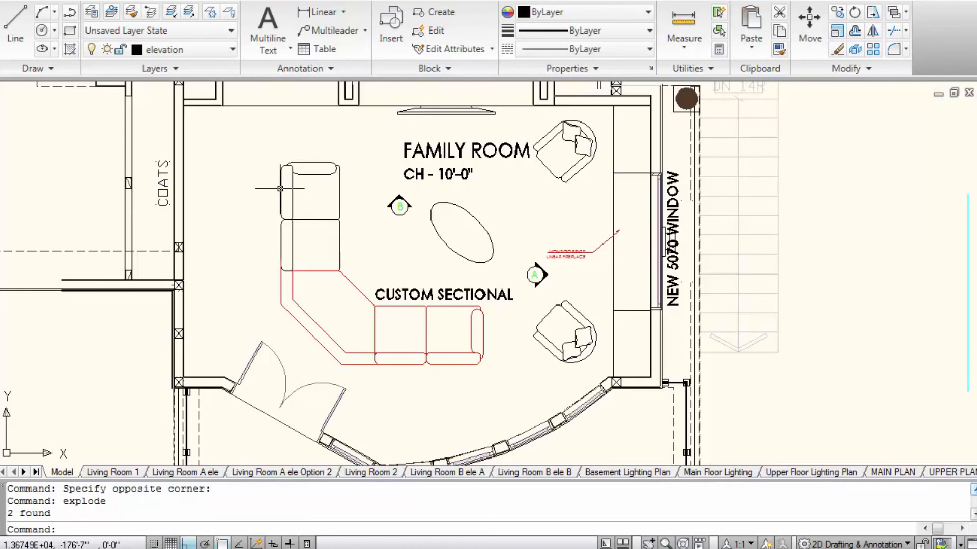
# Step: Match the red diagonal sofa line's properties onto all parts of the two exploded upper seats with MATCHPROP
pyautogui.write('ma')
pyautogui.press('Return')
pyautogui.click(351, 282)
pyautogui.click(358, 261)
pyautogui.click(270, 166)
pyautogui.click(336, 291)
pyautogui.click(239, 230)
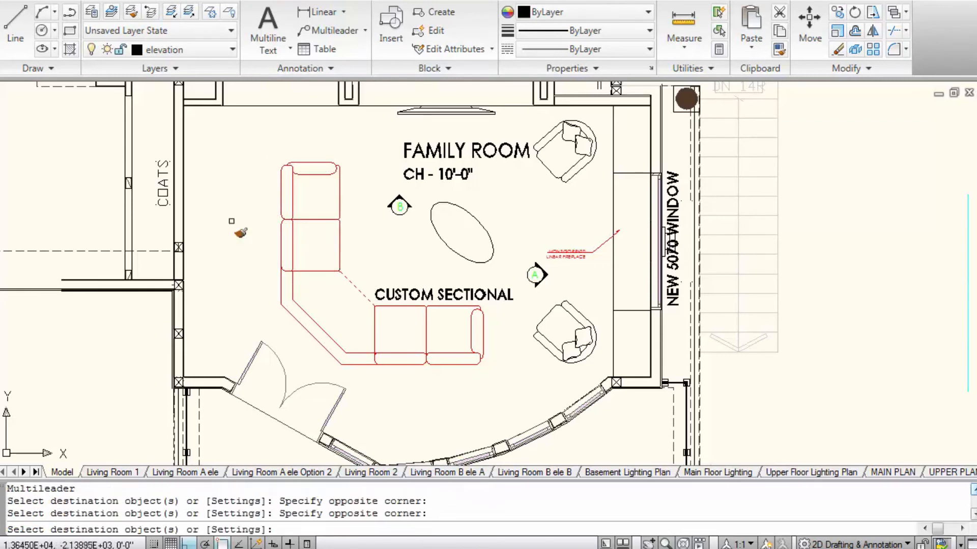
pyautogui.press('Return')
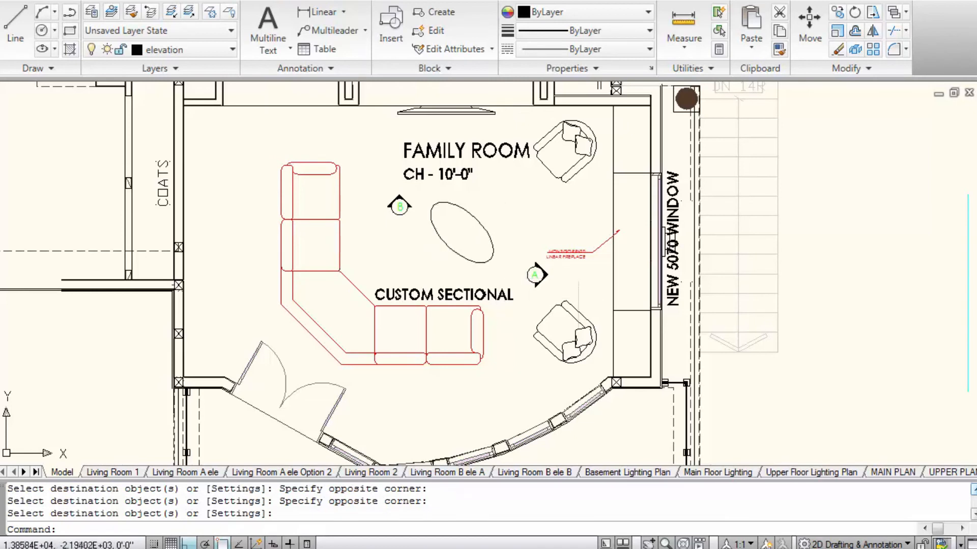
# Step: Explode the lower armchair block in the Family Room
pyautogui.click(581, 315)
pyautogui.write('expl')
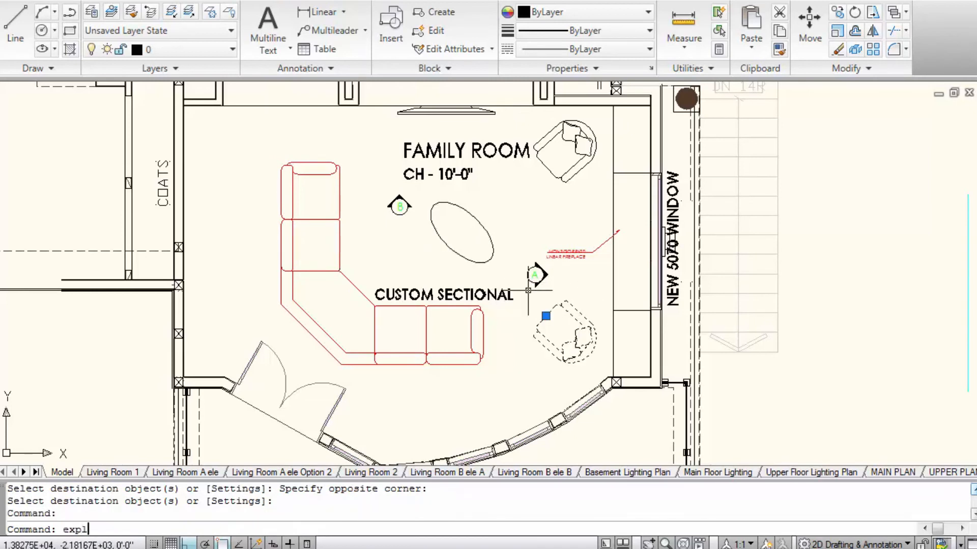
pyautogui.write('ode')
pyautogui.press('Return')
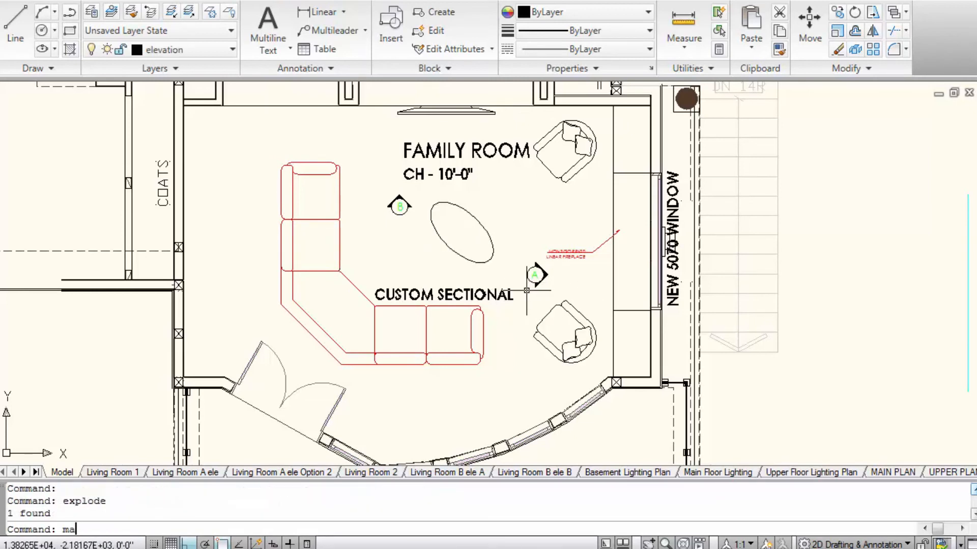
# Step: Match a red sofa seat line's properties onto the exploded lower armchair with MATCHPROP
pyautogui.write('ma')
pyautogui.press('Return')
pyautogui.click(402, 364)
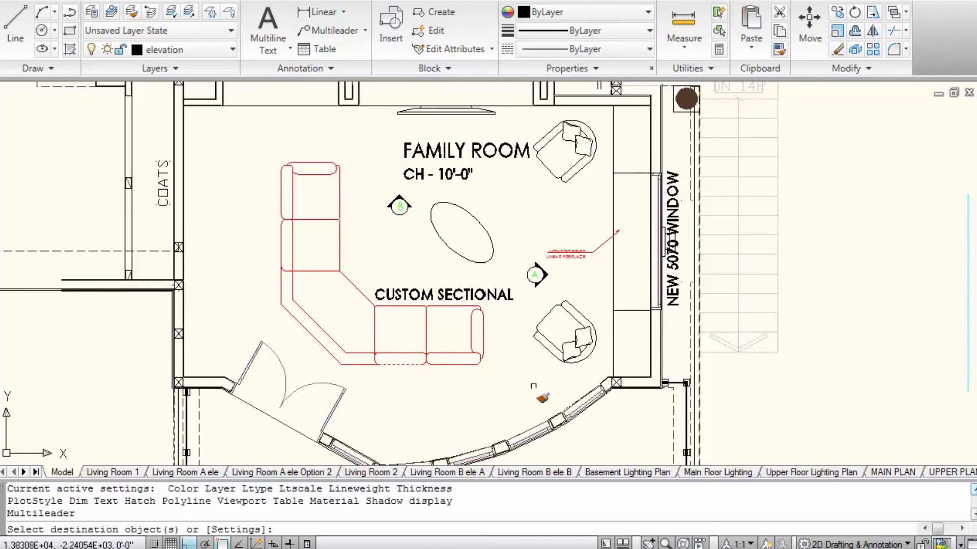
pyautogui.click(597, 368)
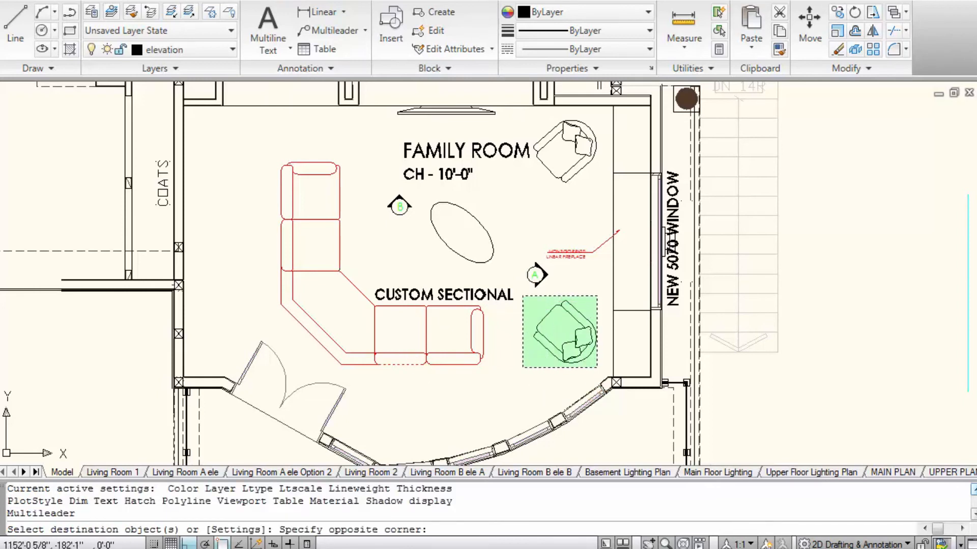
pyautogui.click(523, 297)
pyautogui.press('Return')
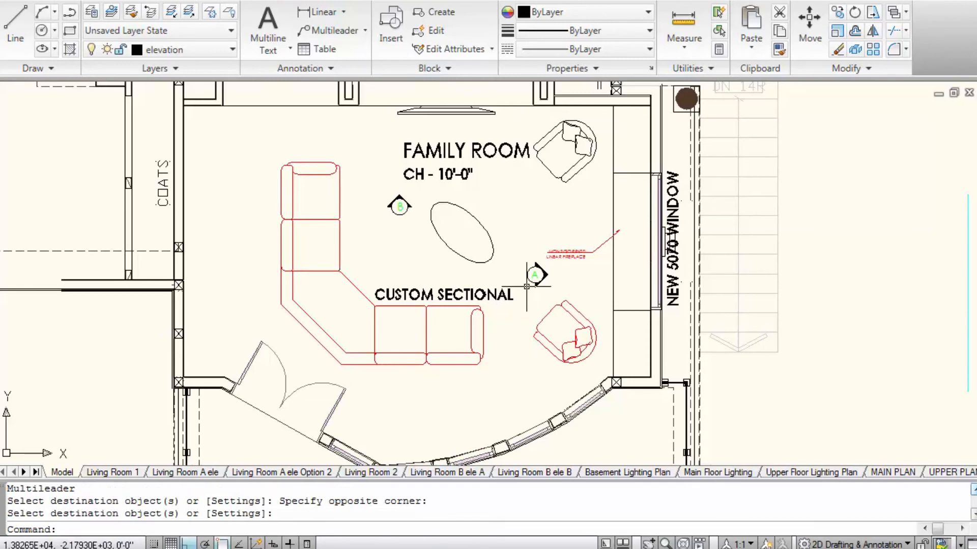
# Step: Check the color and layer of the lower armchair's front line in its properties, and clear the selection
pyautogui.moveTo(527, 286); pyautogui.dragTo(534, 264, button='middle')
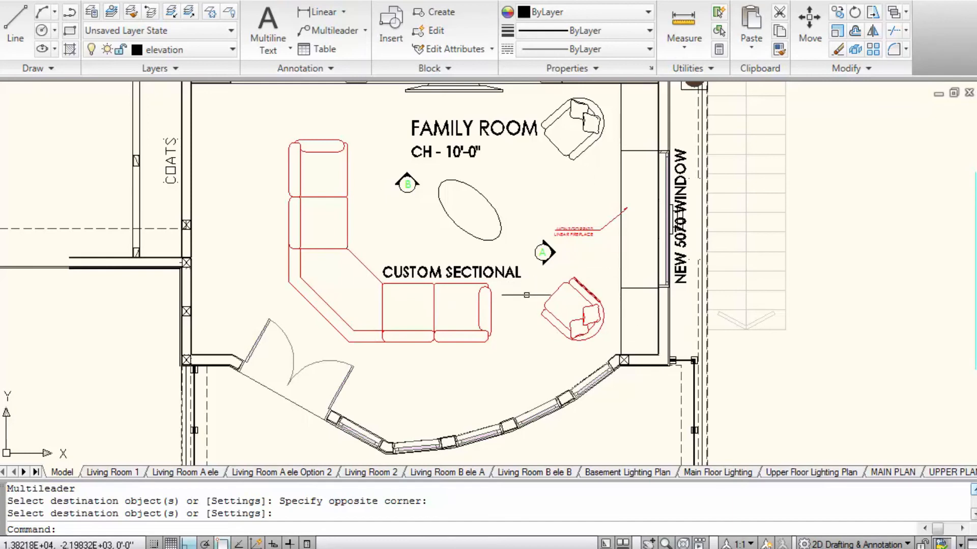
pyautogui.click(547, 301)
pyautogui.rightClick(551, 305)
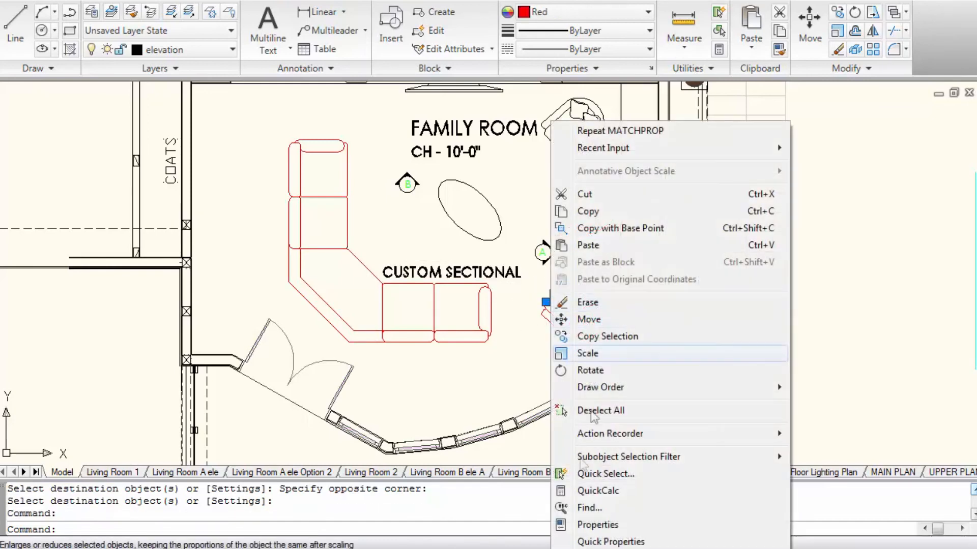
pyautogui.click(598, 525)
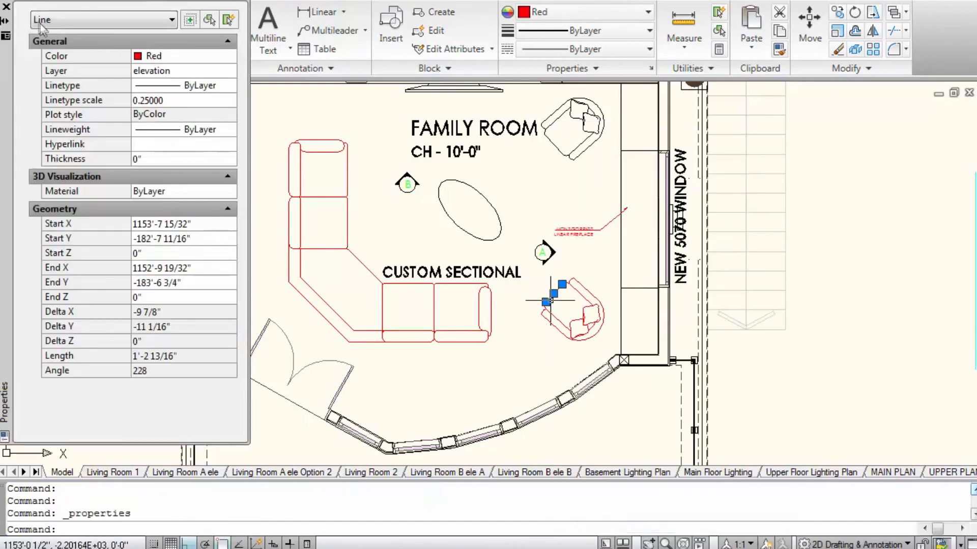
pyautogui.click(6, 6)
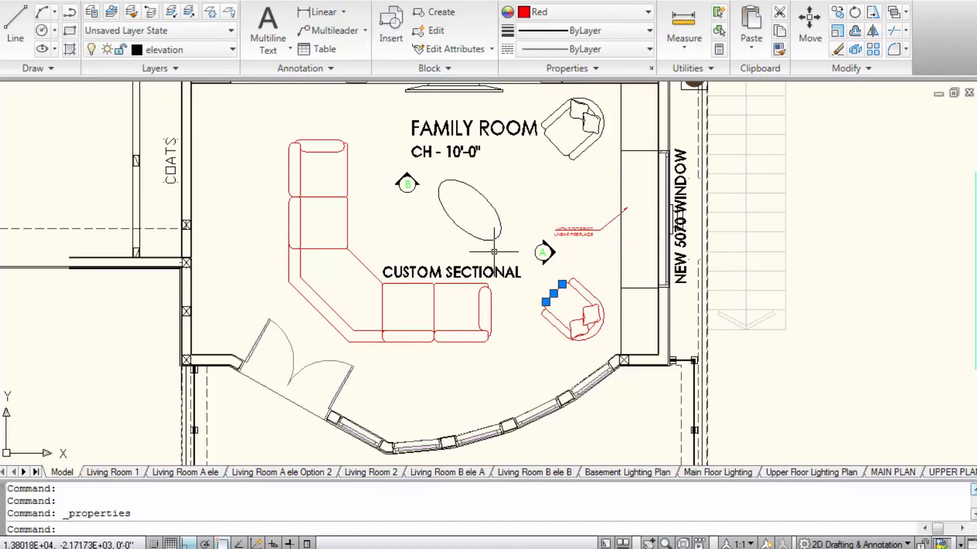
pyautogui.press('Escape')
pyautogui.press('Escape')
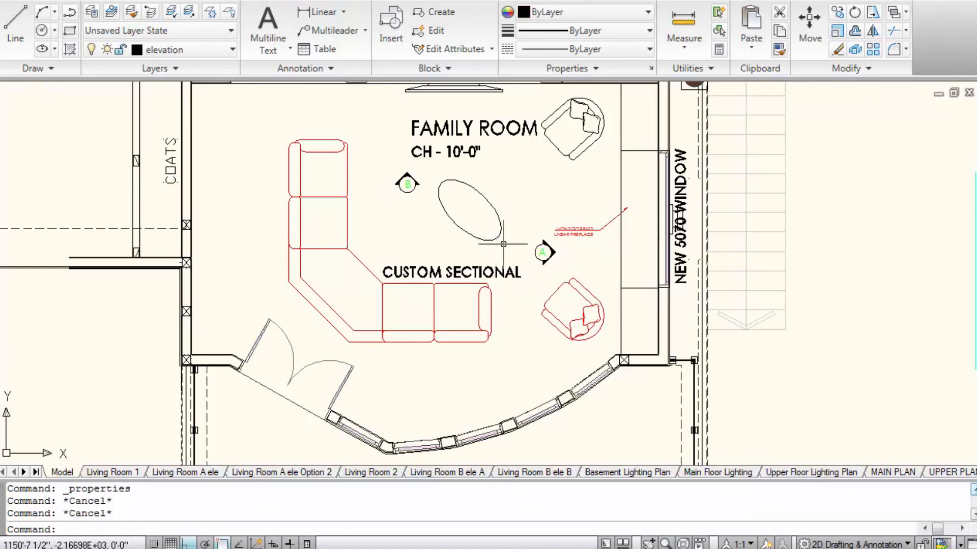